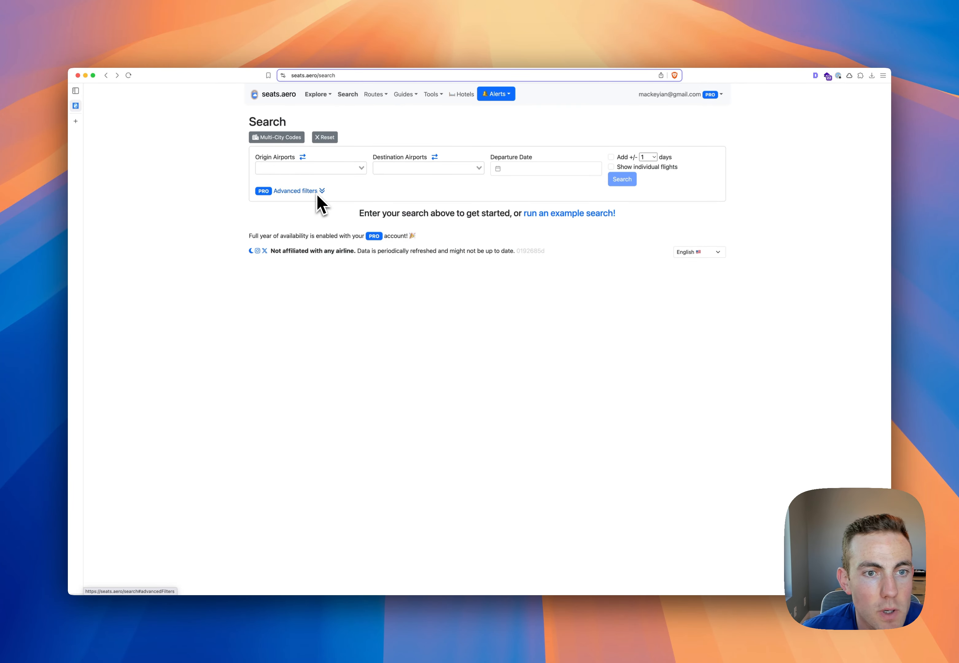
{"action": "left_click", "coordinate": [316, 193]}
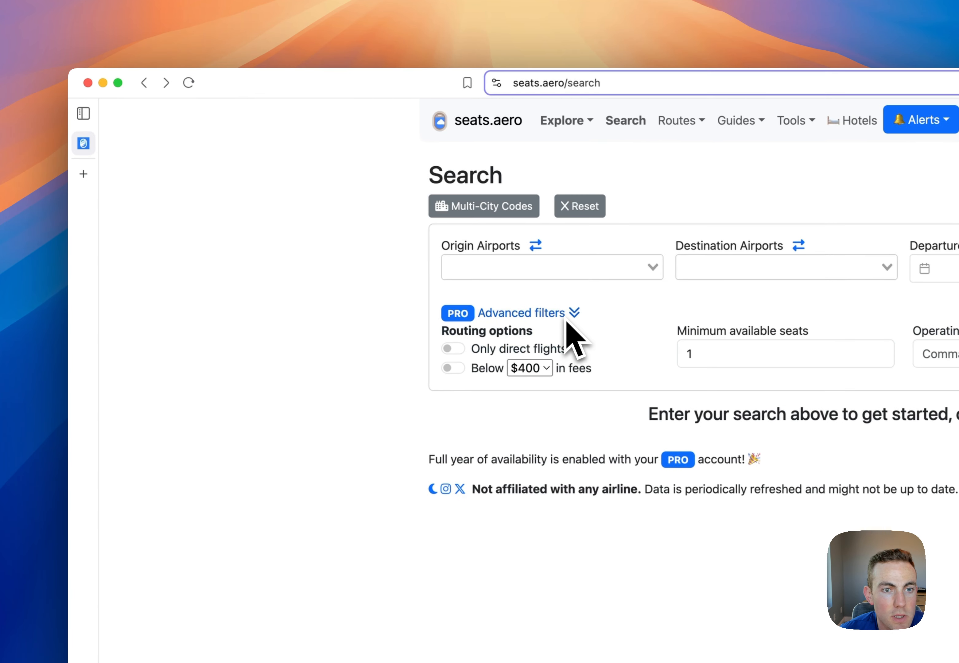
{"action": "left_click", "coordinate": [549, 309]}
{"action": "left_click", "coordinate": [506, 264]}
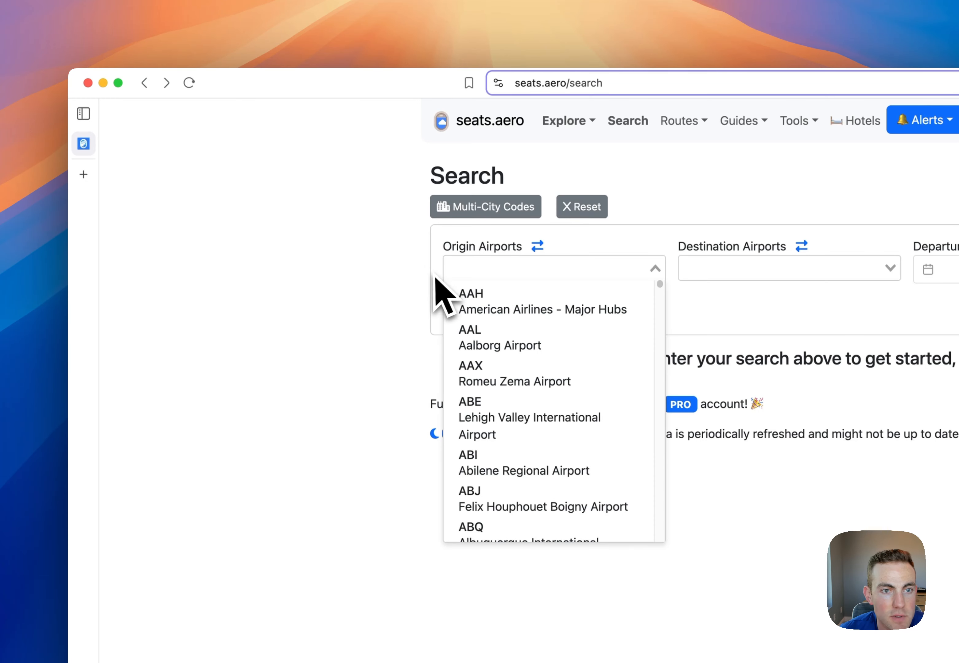
{"action": "left_click", "coordinate": [343, 279]}
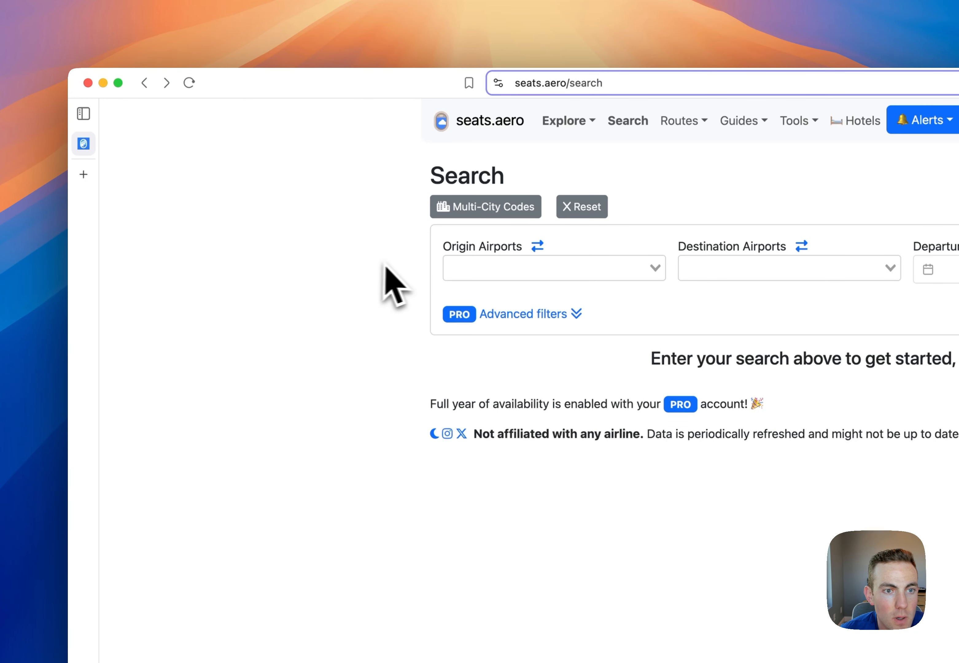
{"action": "left_click", "coordinate": [463, 269]}
{"action": "left_click", "coordinate": [363, 276]}
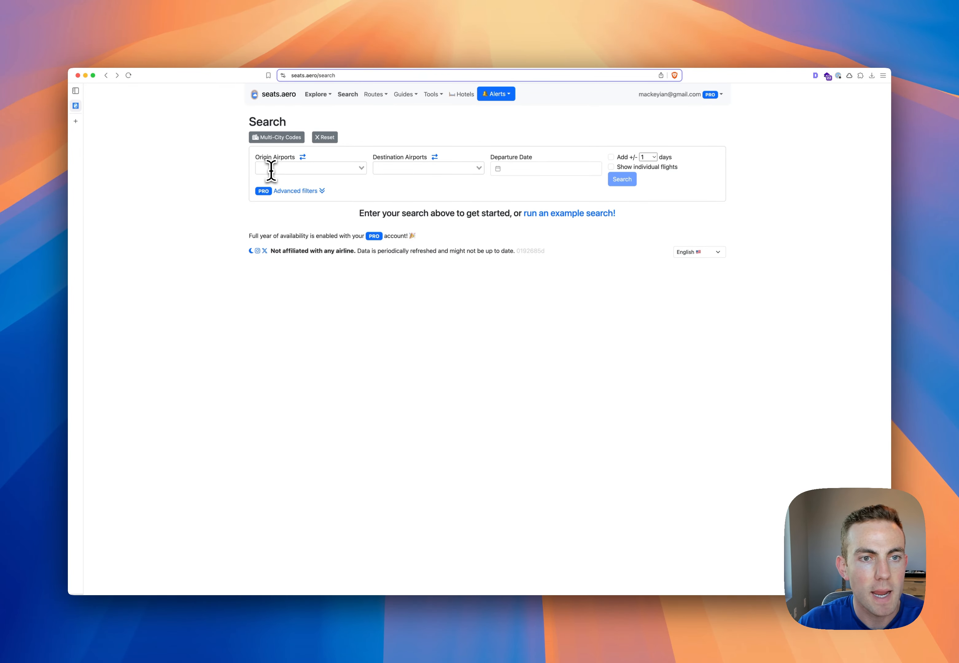
- Set the origin airports to WST (West Coast, United States)
{"action": "left_click", "coordinate": [271, 169]}
{"action": "type", "text": "wst"}
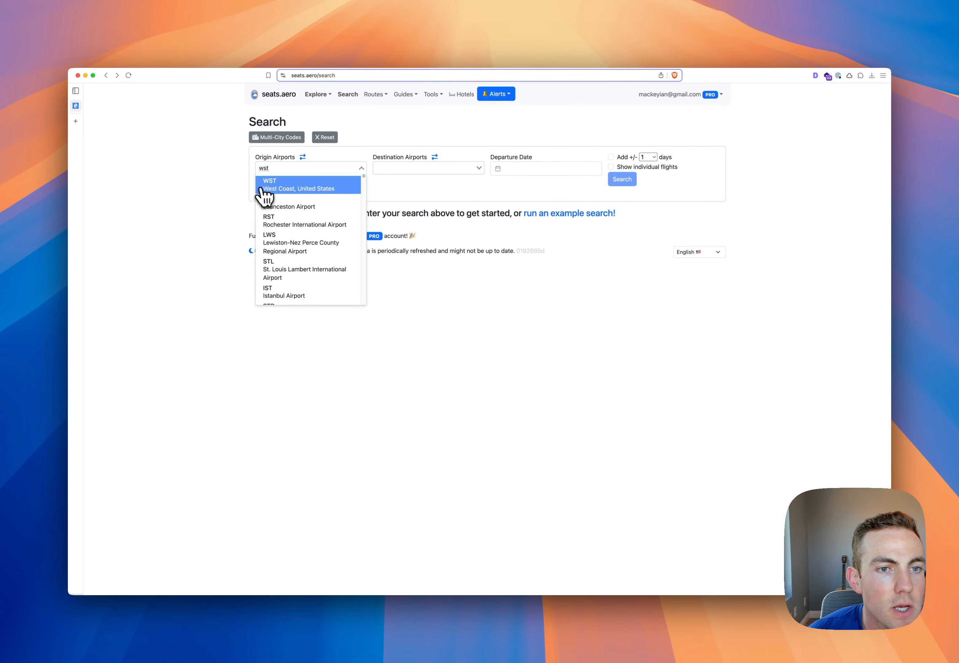
{"action": "left_click", "coordinate": [286, 190]}
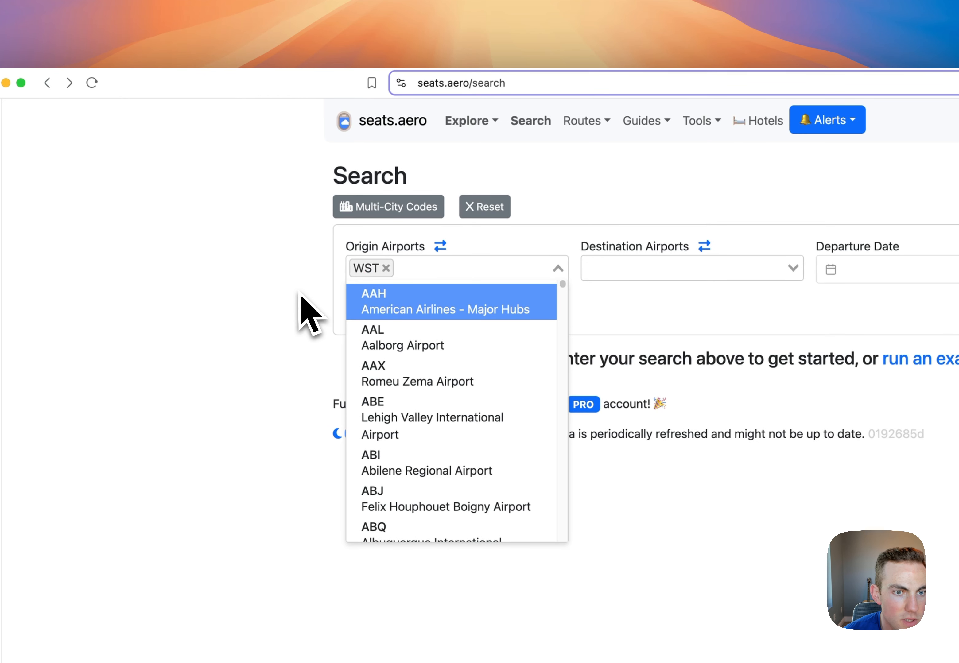
- Replace the West Coast origin with the individual airports SFO, LAX and DEN
{"action": "key", "text": "BackSpace"}
{"action": "type", "text": "sfo"}
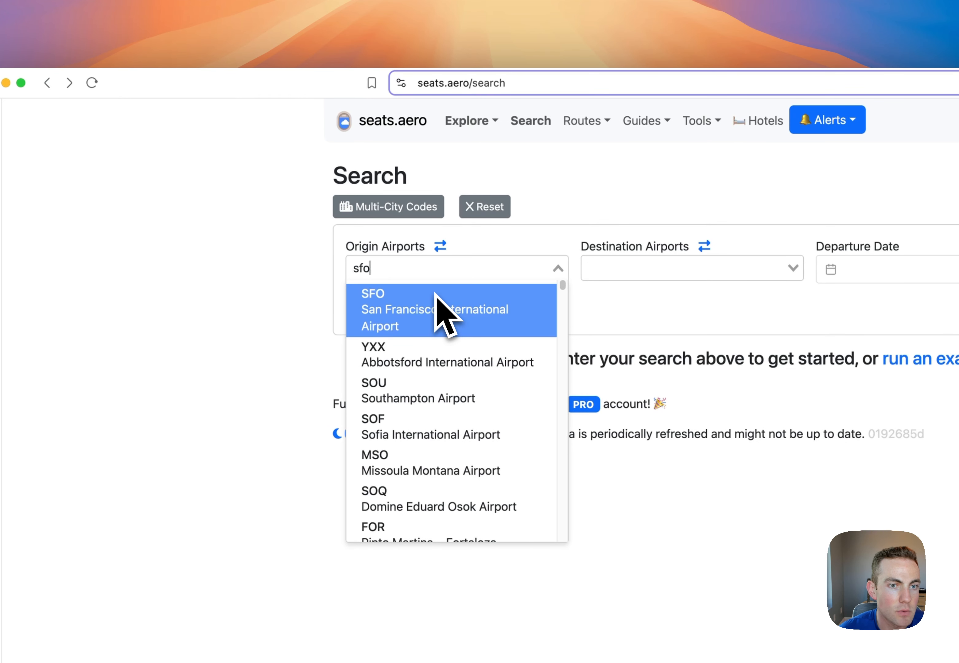
{"action": "left_click", "coordinate": [405, 329]}
{"action": "type", "text": "lax"}
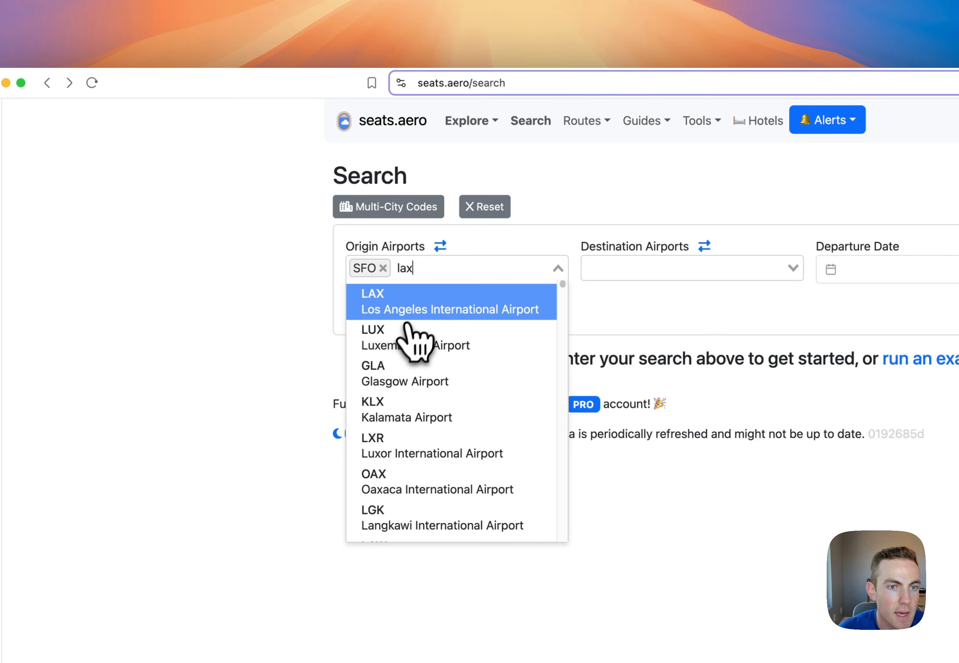
{"action": "left_click", "coordinate": [416, 310]}
{"action": "type", "text": "den"}
{"action": "left_click", "coordinate": [418, 311]}
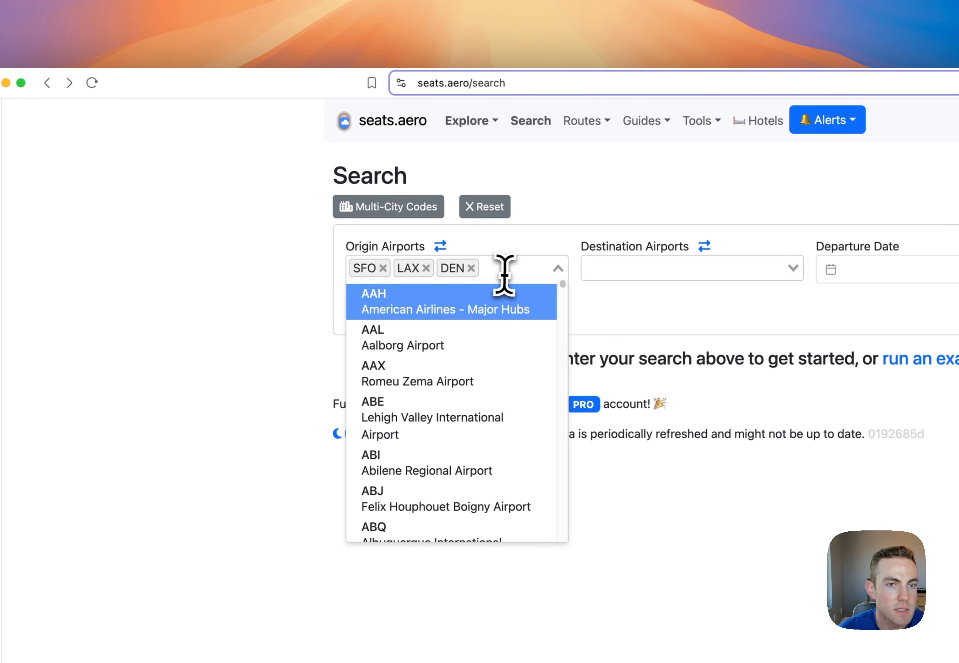
- Clear the individual origin airports and use the multi-city code WST (West Coast, United States) instead
{"action": "key", "text": "BackSpace"}
{"action": "key", "text": "BackSpace"}
{"action": "key", "text": "BackSpace"}
{"action": "type", "text": "wst"}
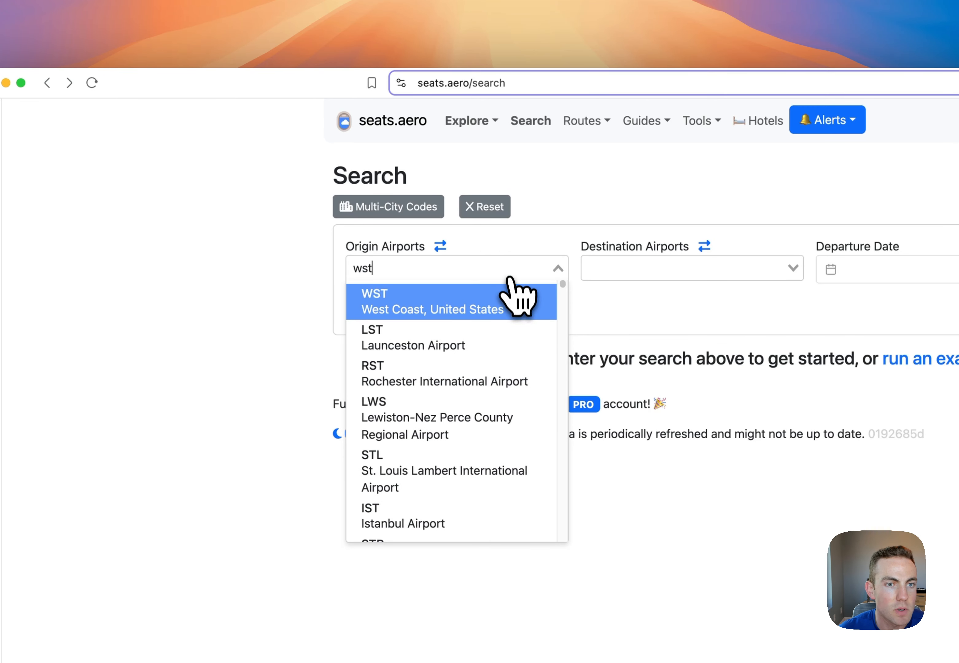
{"action": "left_click", "coordinate": [520, 301]}
- Search the destination airports by city name for amsterdam and london, clearing the field after each search
{"action": "left_click", "coordinate": [644, 268]}
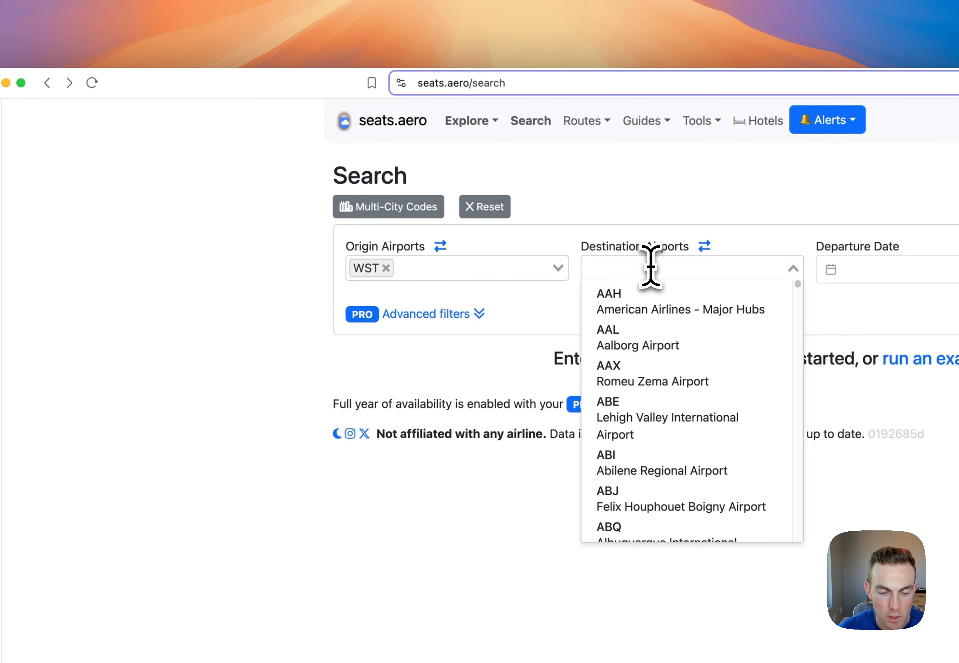
{"action": "type", "text": "ams"}
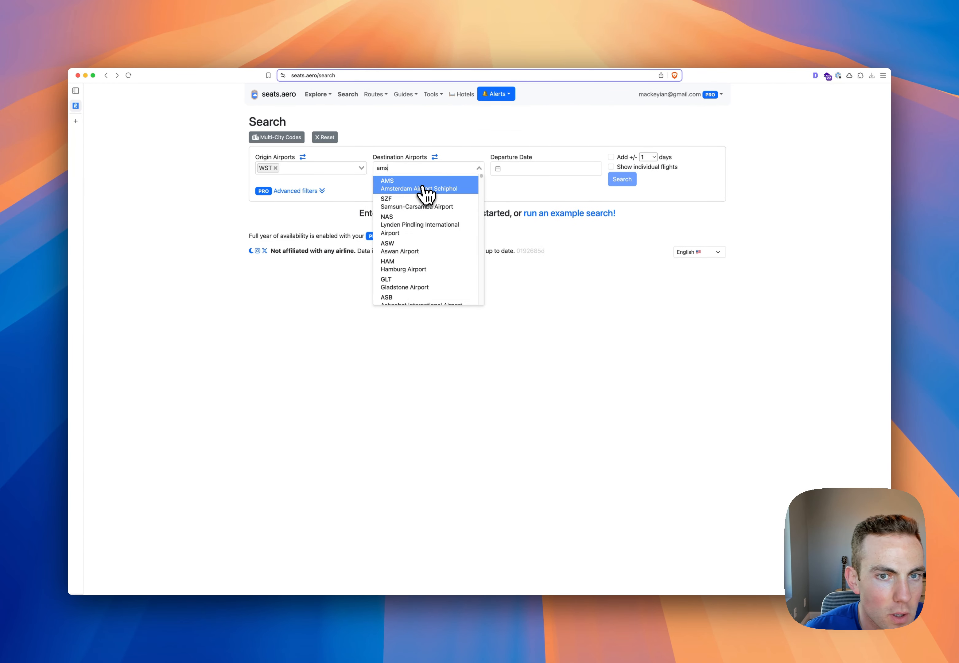
{"action": "type", "text": "terdam"}
{"action": "key", "text": "super+a"}
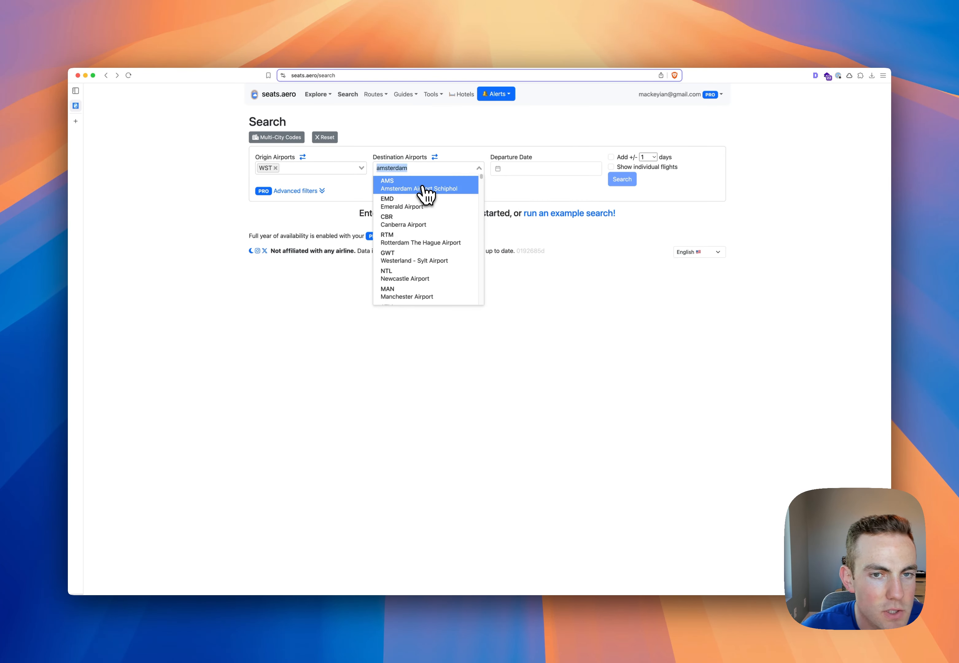
{"action": "key", "text": "BackSpace"}
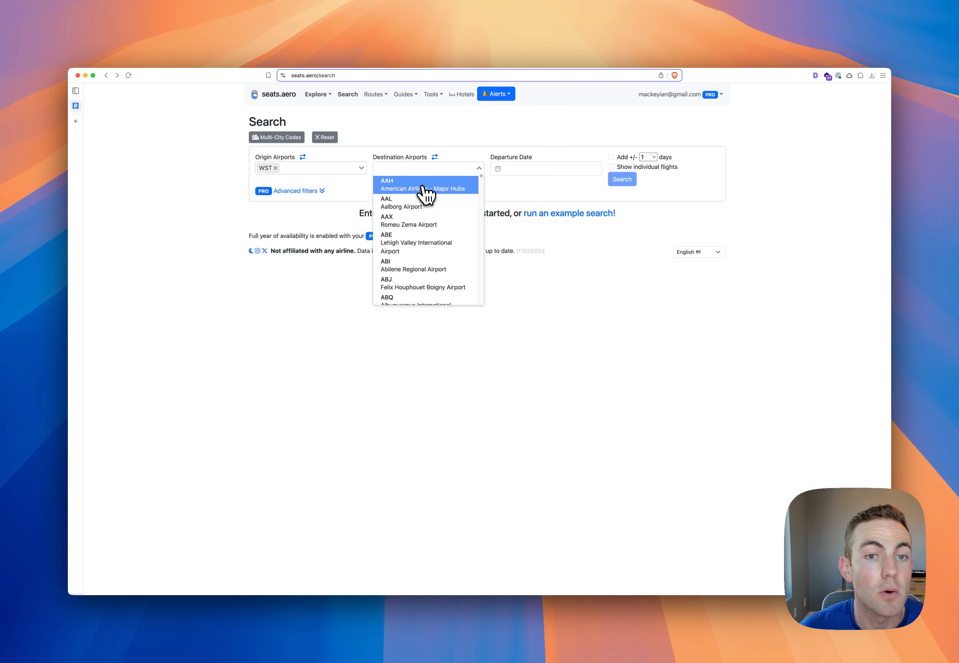
{"action": "type", "text": "london"}
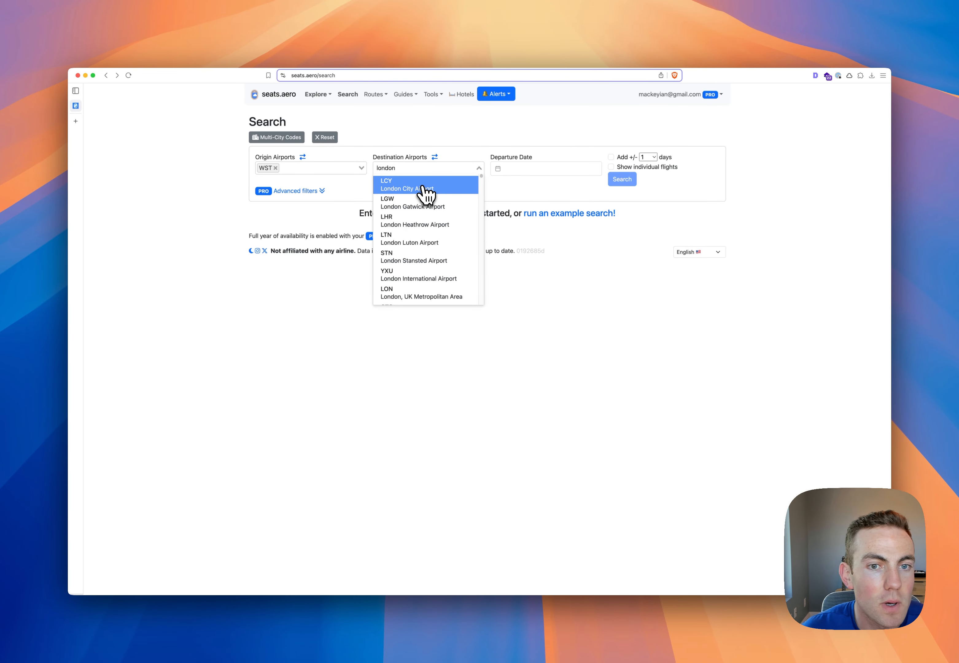
{"action": "key", "text": "super+a"}
{"action": "key", "text": "BackSpace"}
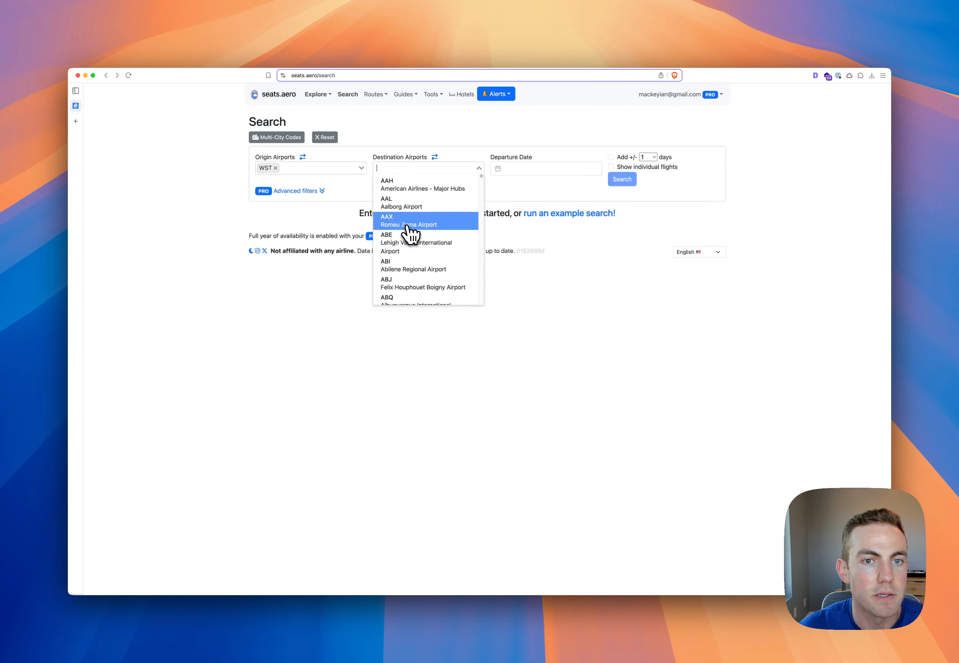
- Set the destination airport to AMS (Amsterdam Airport Schiphol)
{"action": "type", "text": "ams"}
{"action": "left_click", "coordinate": [322, 276]}
- Set the departure date to 2025-05-10 with a flexibility of +/- 7 days
{"action": "left_click", "coordinate": [524, 239]}
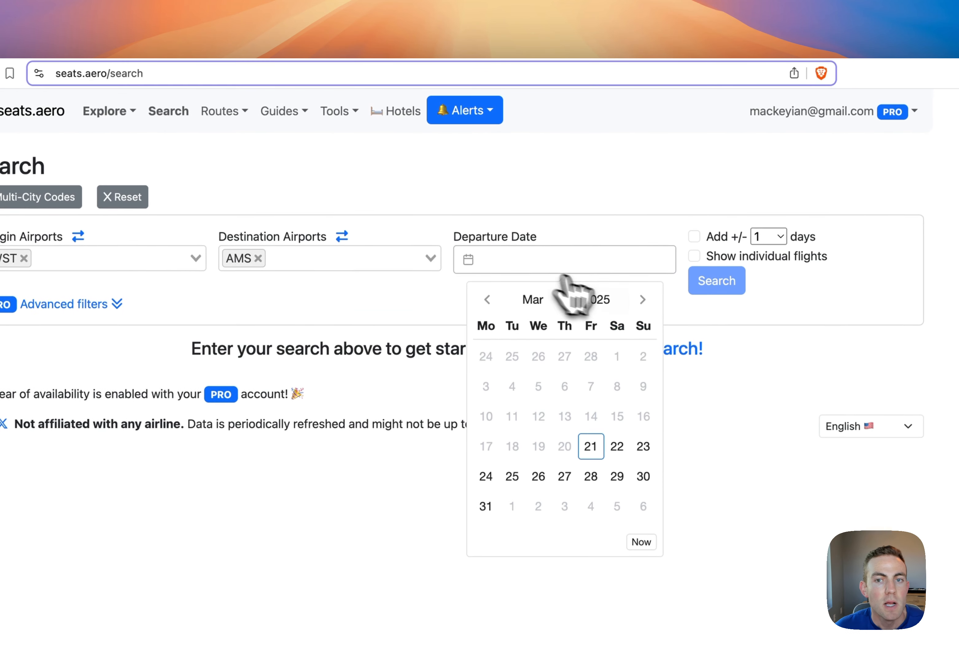
{"action": "left_click", "coordinate": [629, 275]}
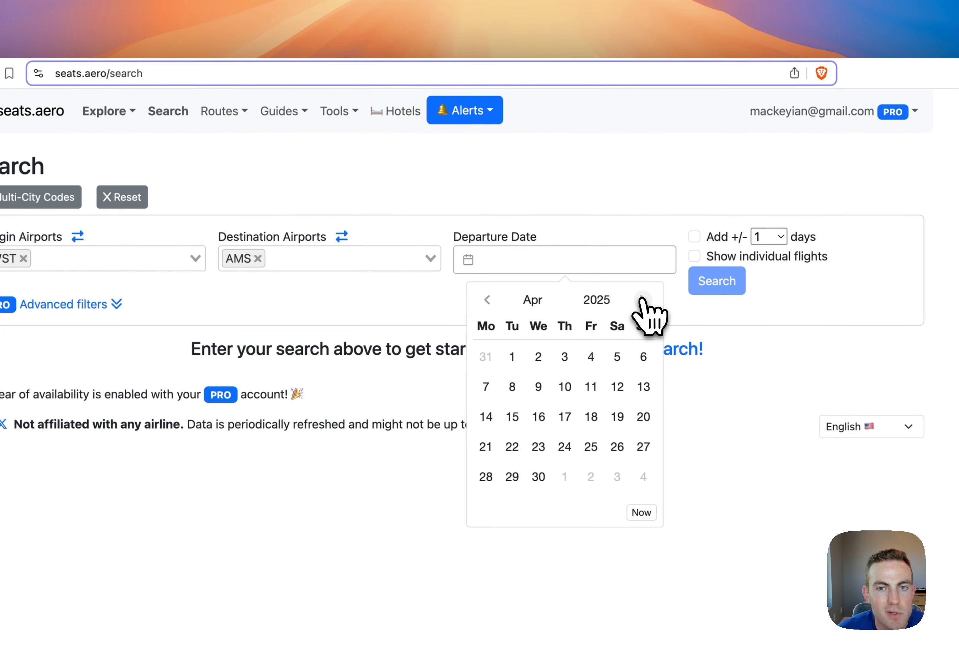
{"action": "left_click", "coordinate": [642, 299]}
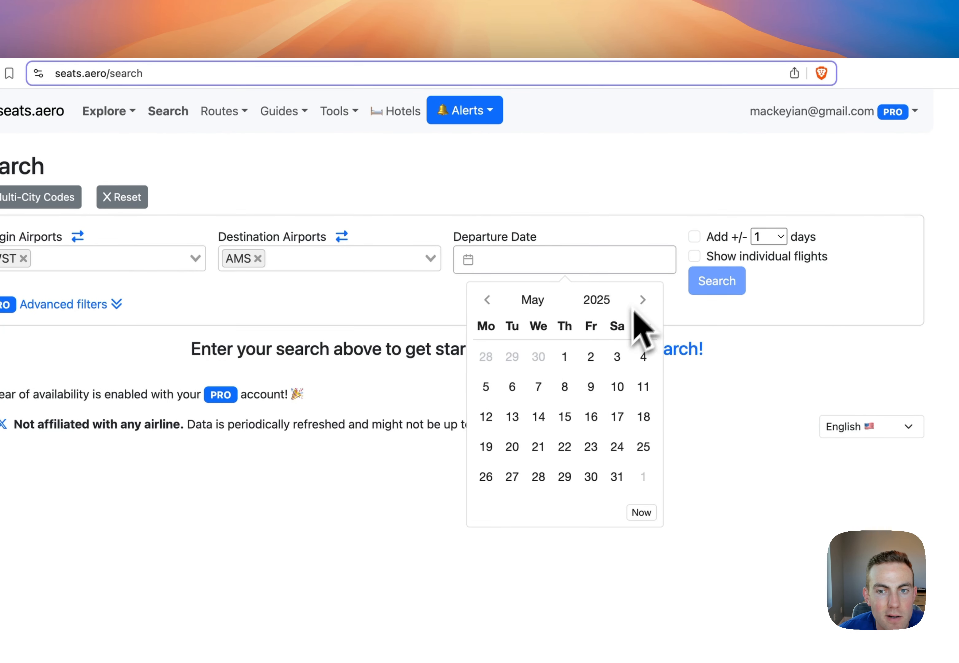
{"action": "left_click", "coordinate": [617, 387]}
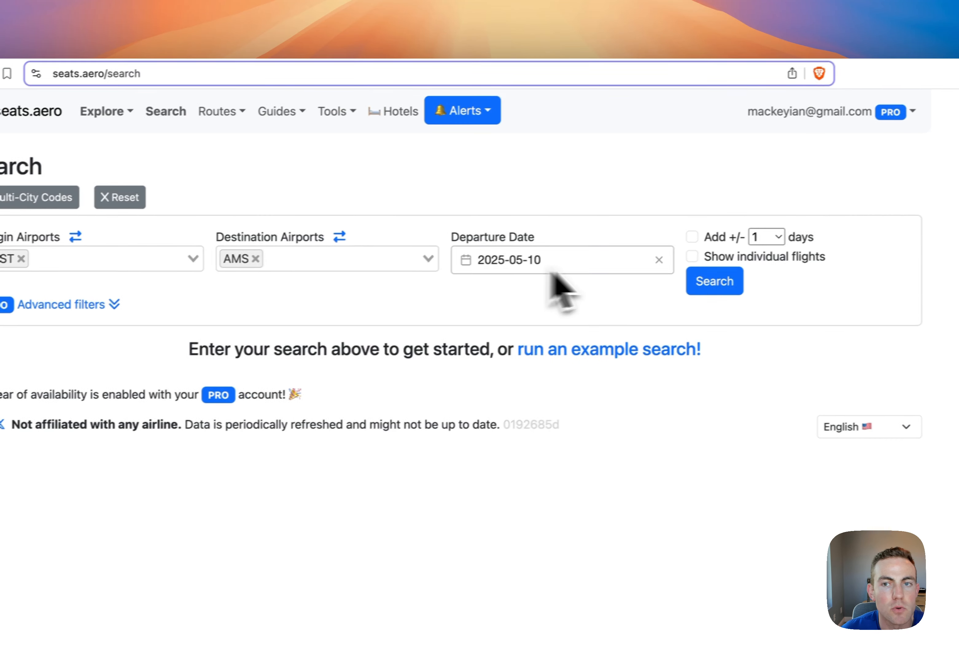
{"action": "left_click", "coordinate": [776, 241]}
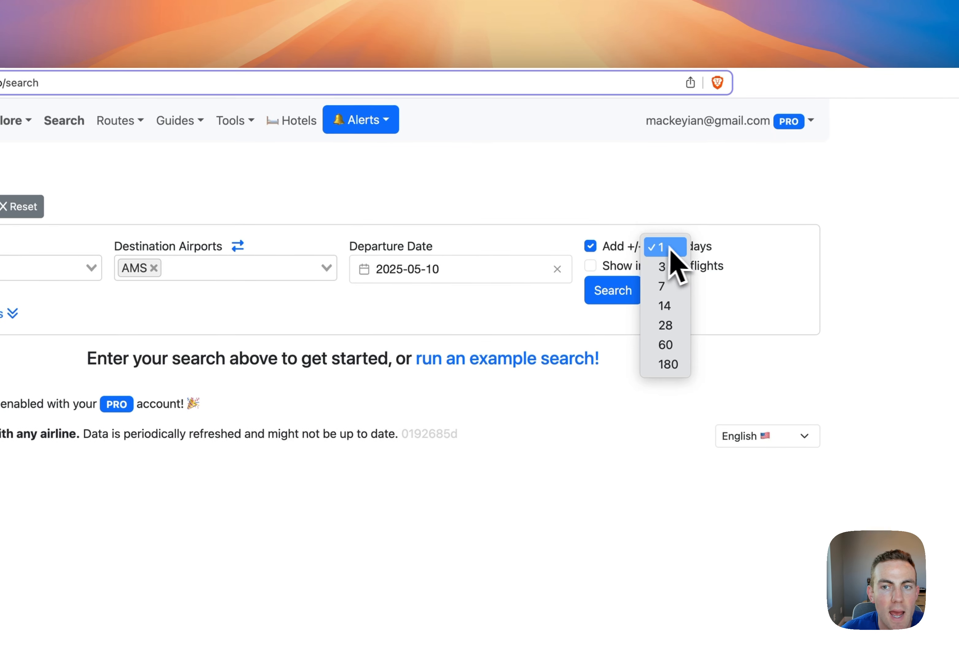
{"action": "left_click", "coordinate": [668, 286]}
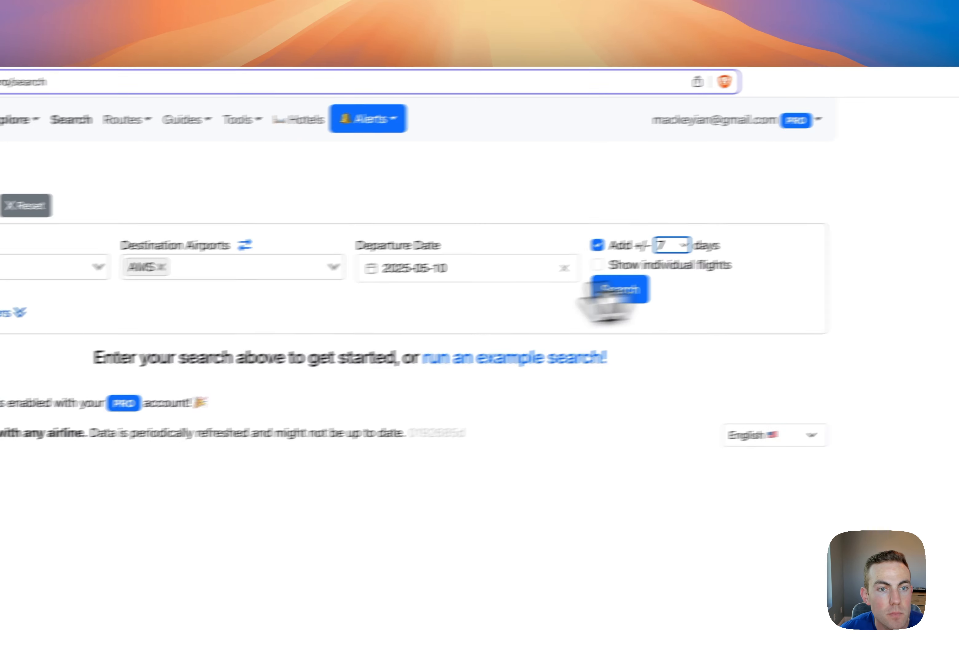
- Expand the advanced filters and examine the fee limit choices and the minimum available seats setting
{"action": "left_click", "coordinate": [12, 313]}
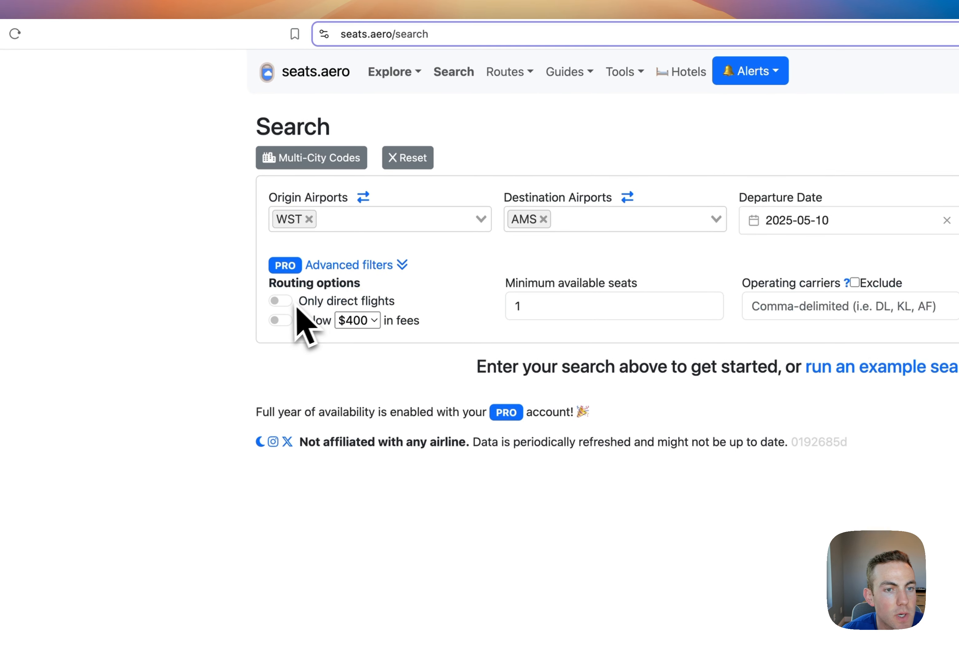
{"action": "left_click", "coordinate": [367, 318]}
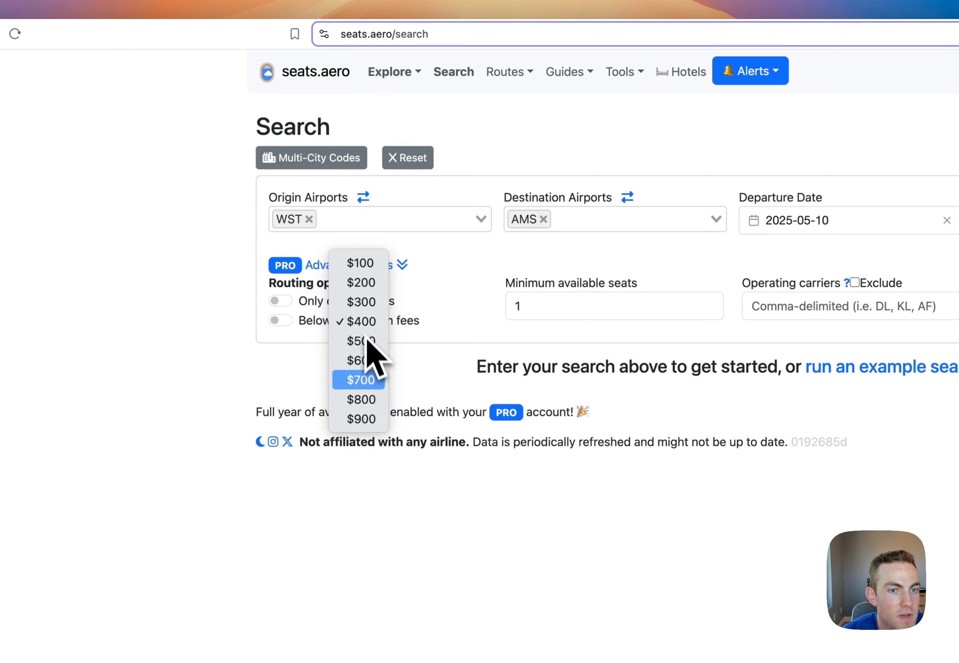
{"action": "left_click", "coordinate": [461, 326]}
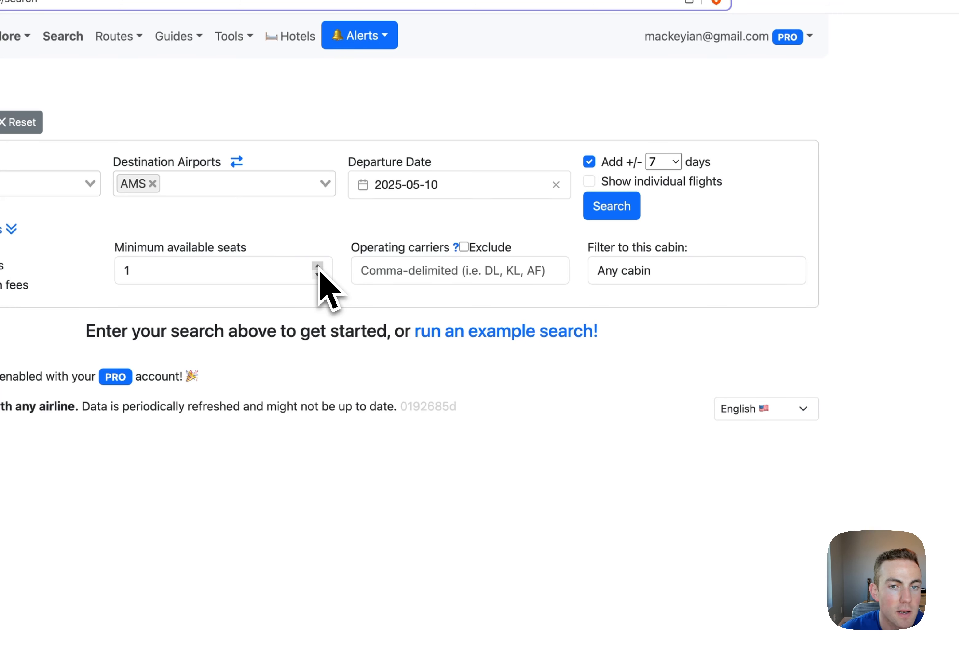
{"action": "left_click", "coordinate": [318, 266]}
{"action": "left_click", "coordinate": [318, 275]}
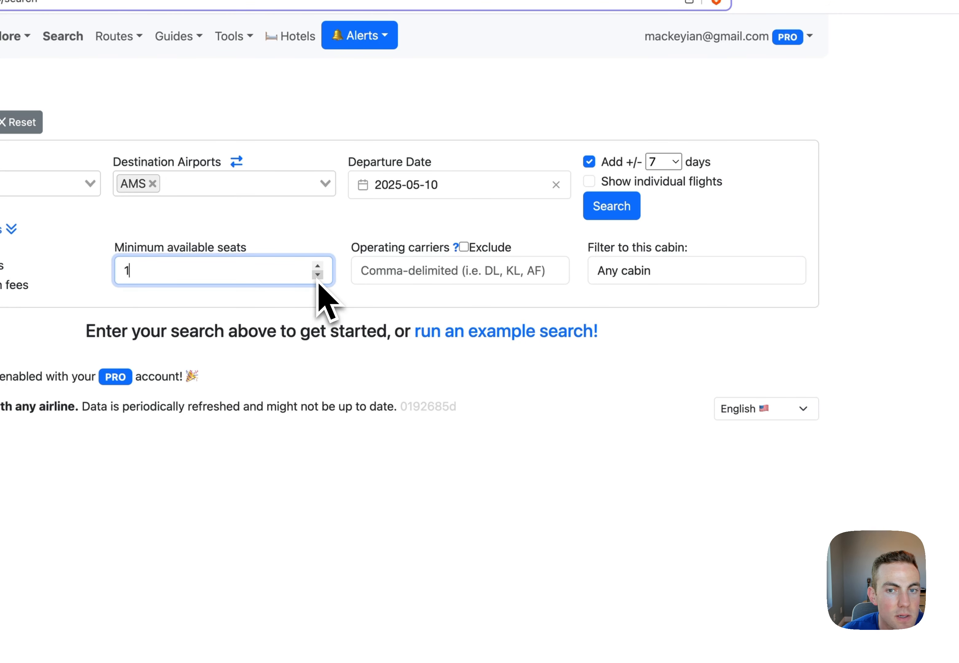
- Examine the operating carriers filter and the available cabin choices, leaving the cabin at Any cabin
{"action": "left_click", "coordinate": [416, 272]}
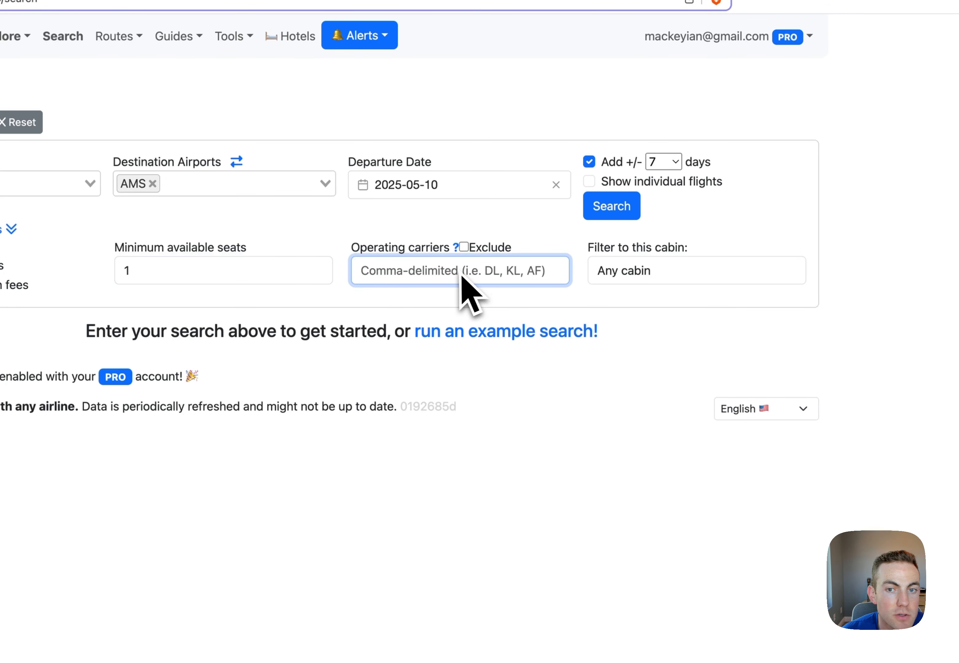
{"action": "left_click", "coordinate": [601, 278]}
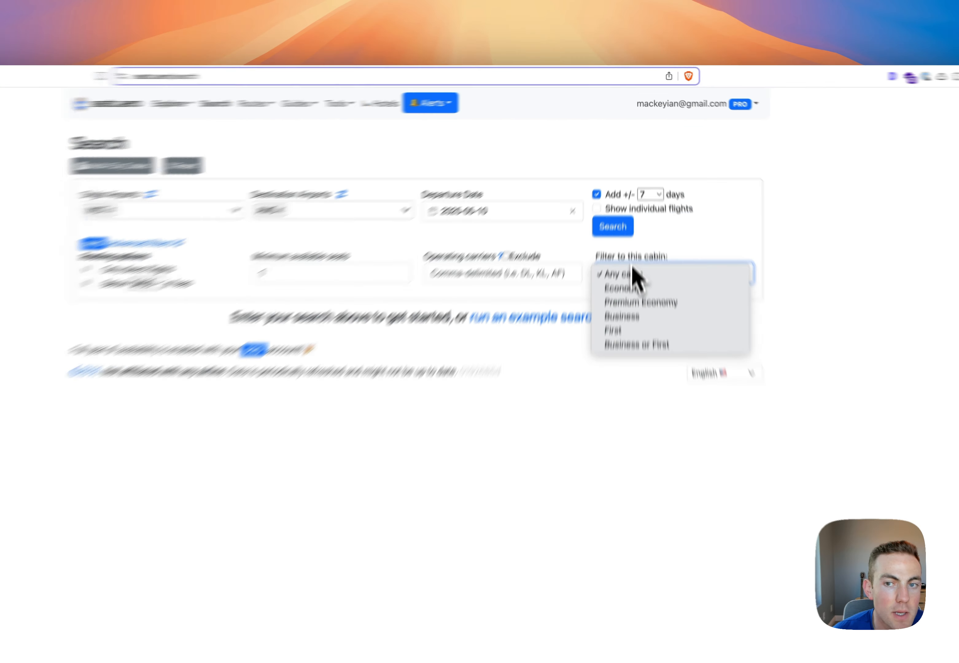
{"action": "left_click", "coordinate": [627, 275]}
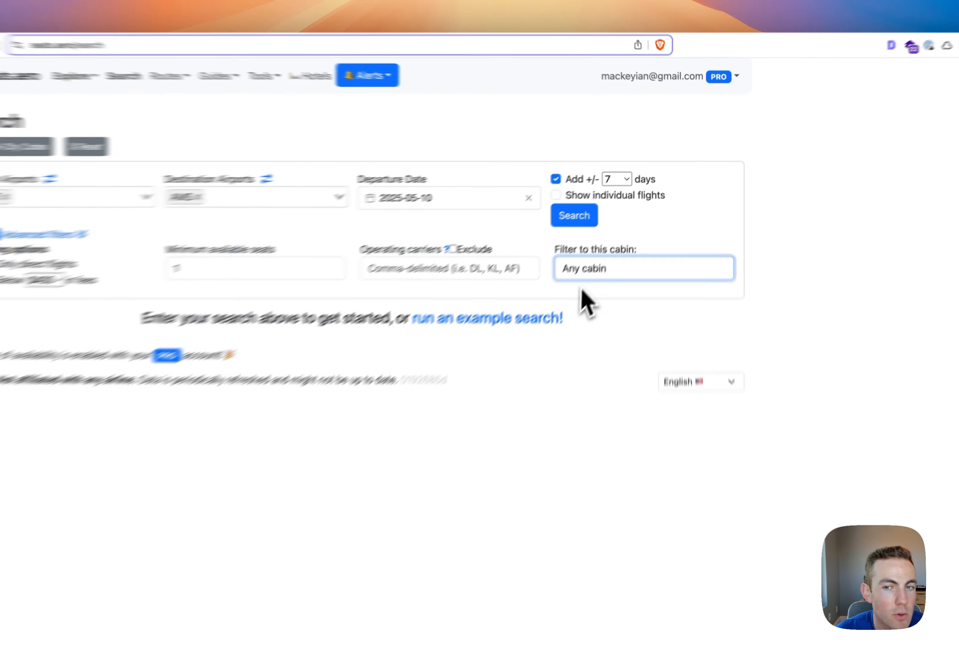
{"action": "left_click", "coordinate": [626, 213]}
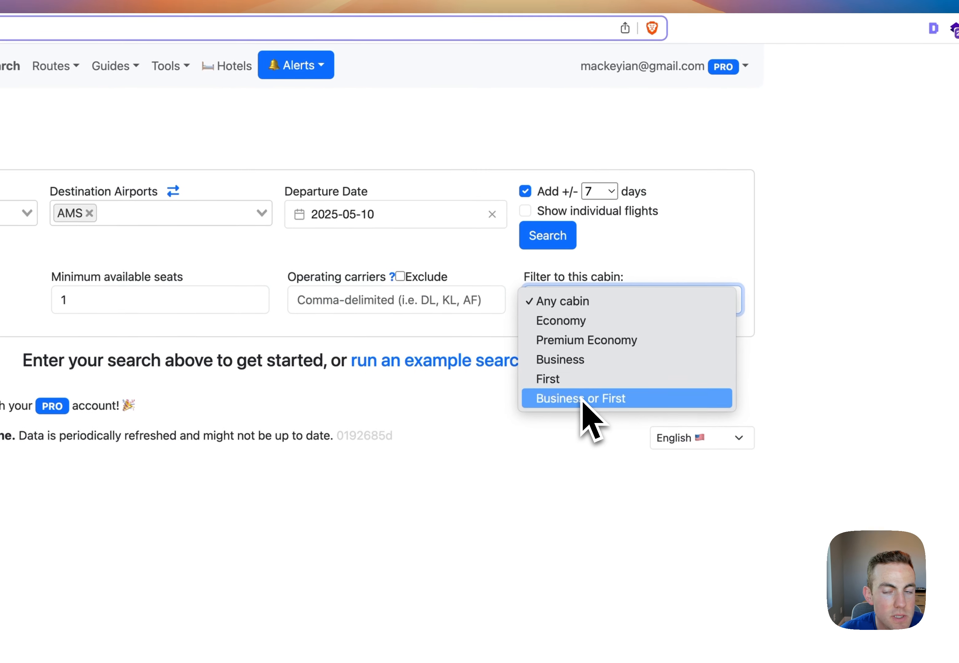
{"action": "left_click", "coordinate": [477, 280]}
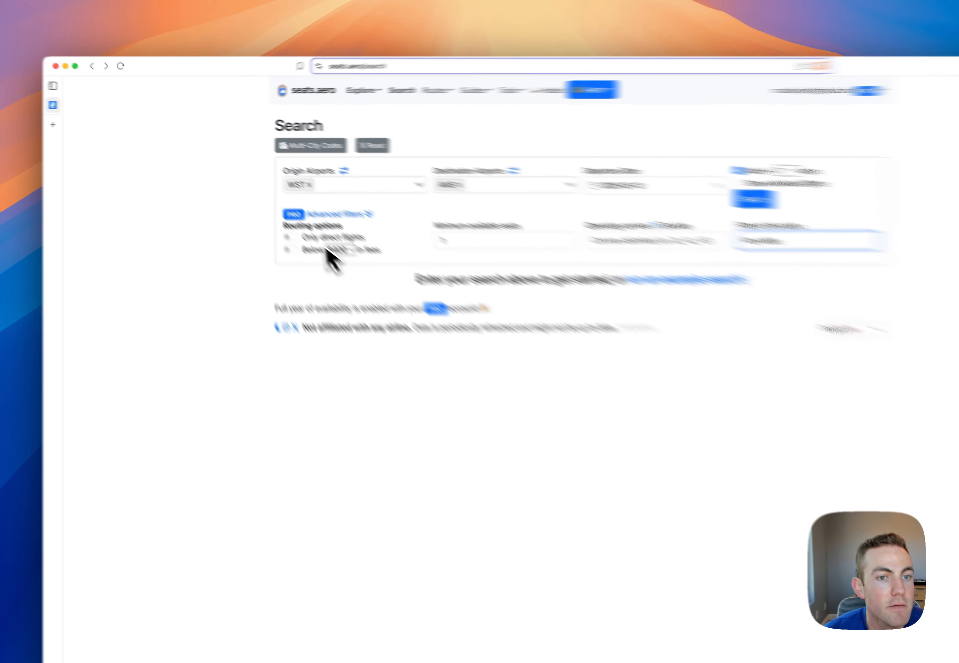
- Review the fee limit choices again, keep $400, and collapse the advanced filters
{"action": "left_click", "coordinate": [299, 219]}
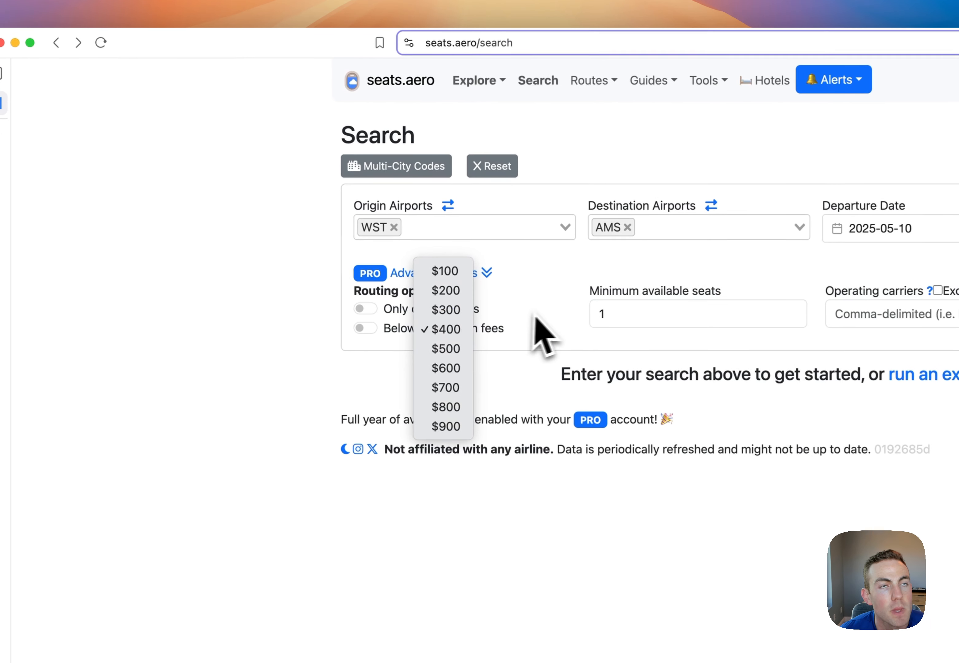
{"action": "left_click", "coordinate": [526, 304]}
{"action": "left_click", "coordinate": [430, 328]}
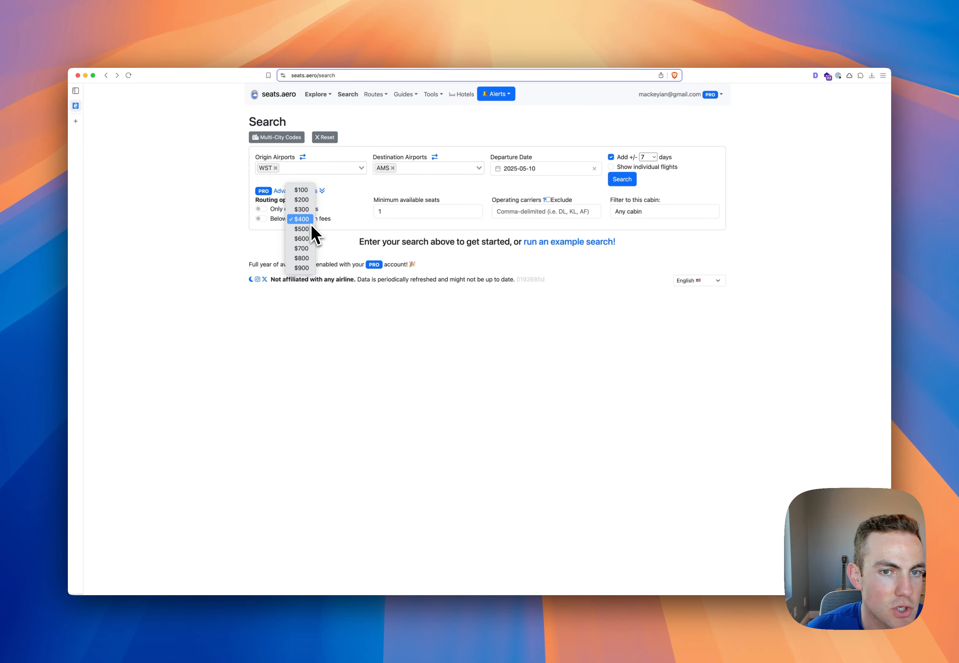
{"action": "left_click", "coordinate": [368, 208]}
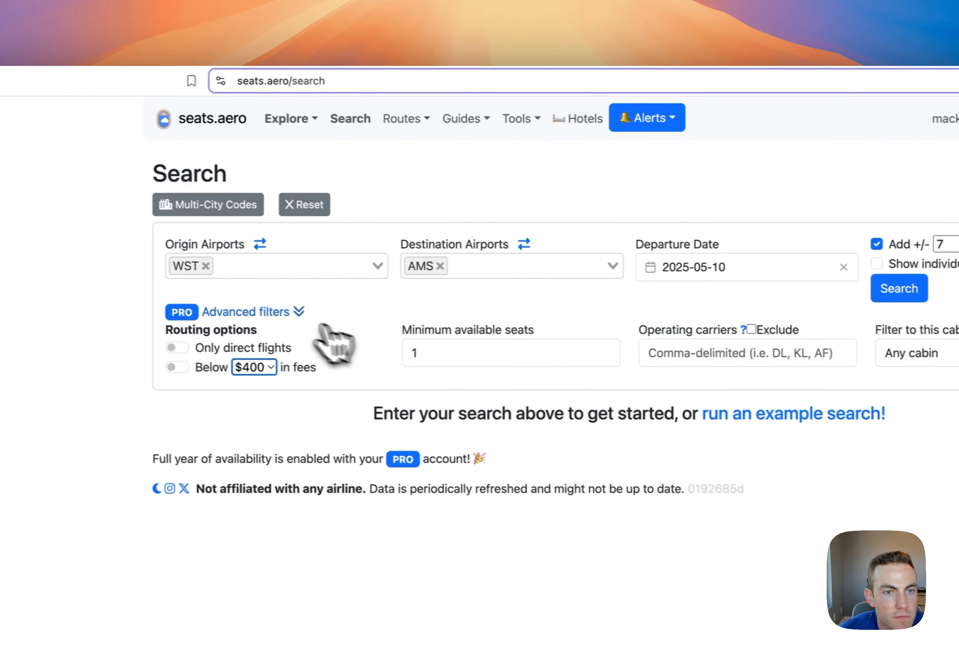
{"action": "left_click", "coordinate": [298, 312]}
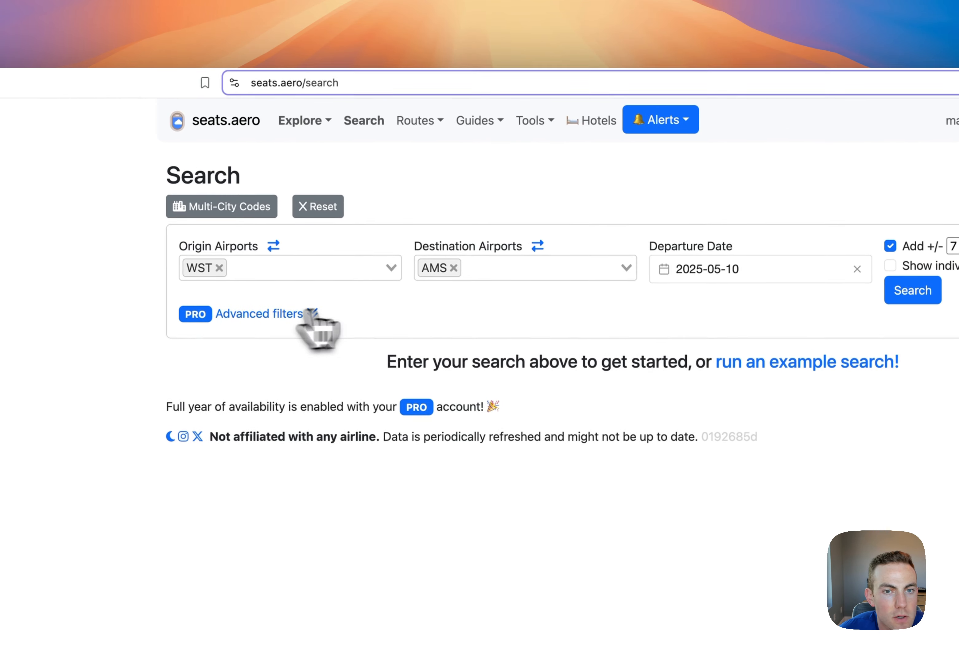
- Run the award search from WST to AMS and look through the list of available flights
{"action": "left_click", "coordinate": [900, 288]}
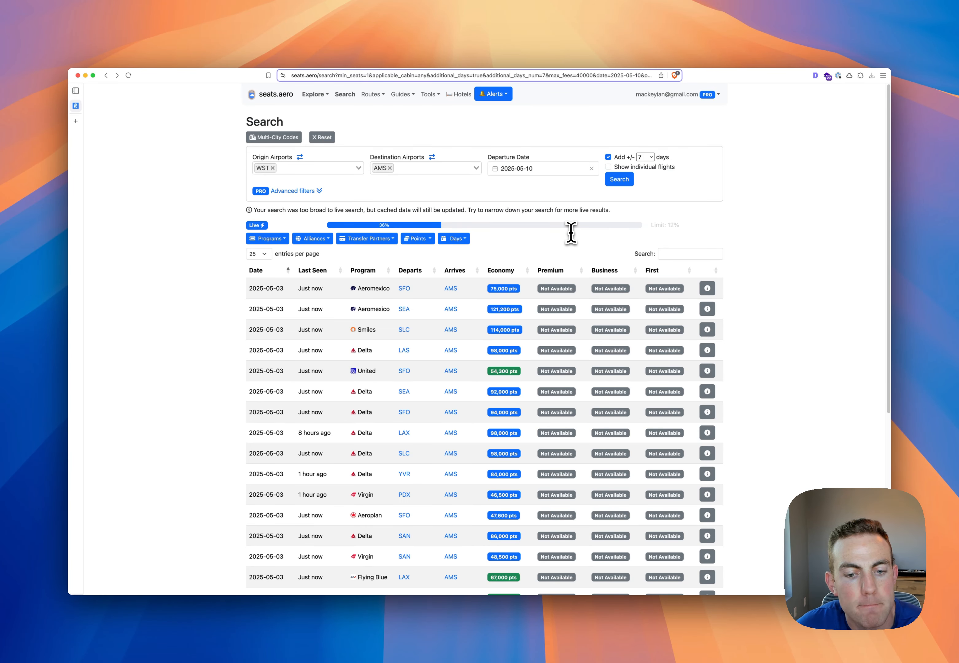
{"action": "scroll", "coordinate": [564, 242], "scroll_direction": "down", "scroll_amount": 5}
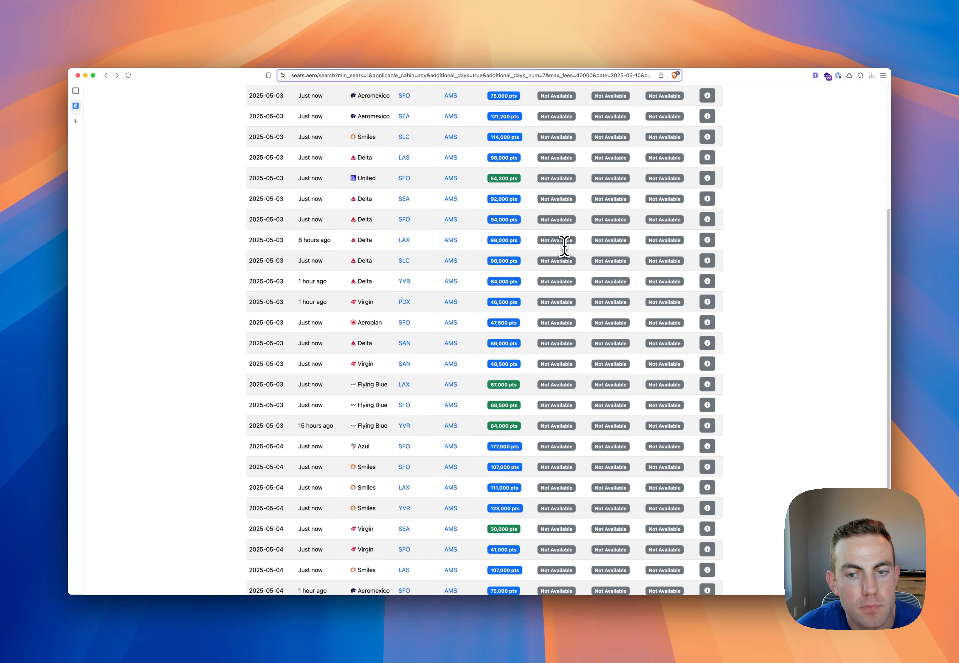
{"action": "scroll", "coordinate": [564, 242], "scroll_direction": "up", "scroll_amount": 5}
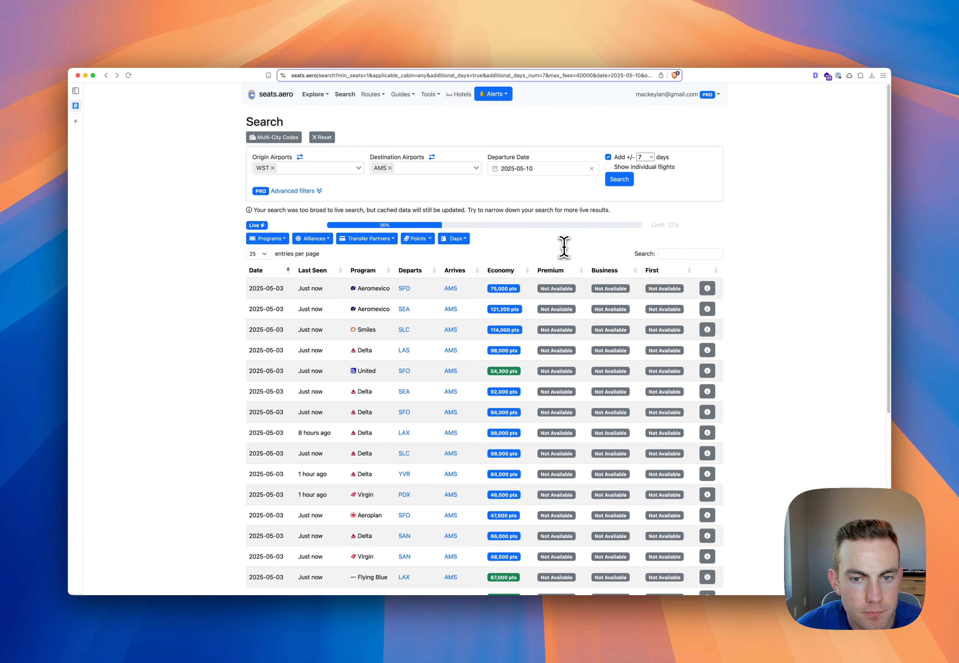
{"action": "scroll", "coordinate": [537, 252], "scroll_direction": "down", "scroll_amount": 5}
{"action": "scroll", "coordinate": [538, 253], "scroll_direction": "down", "scroll_amount": 3}
{"action": "scroll", "coordinate": [538, 253], "scroll_direction": "up", "scroll_amount": 6}
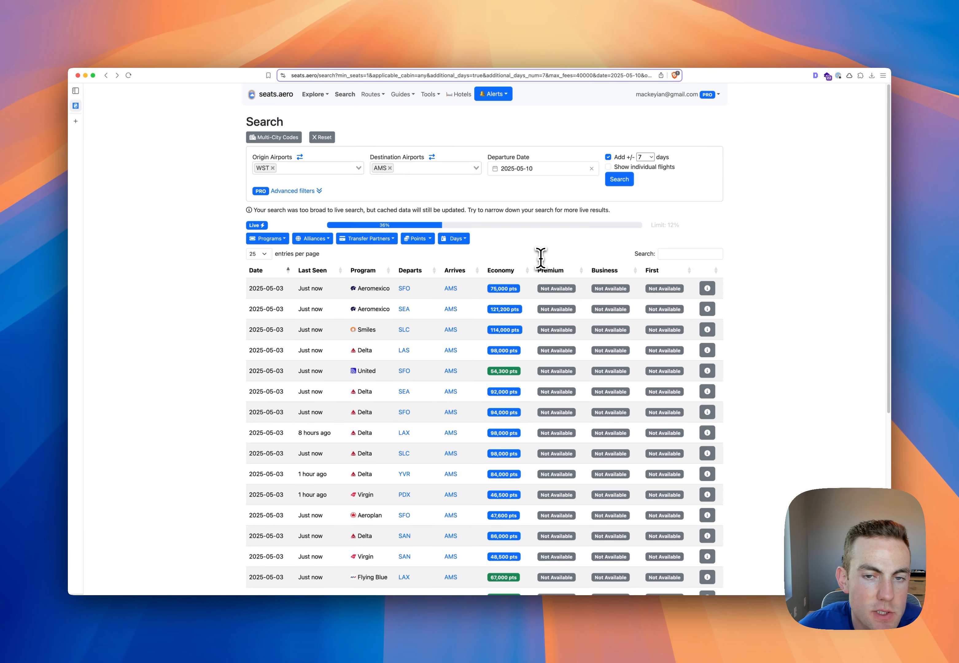
- Sort the flight results by Business class points in ascending order and check the top result
{"action": "left_click", "coordinate": [633, 270]}
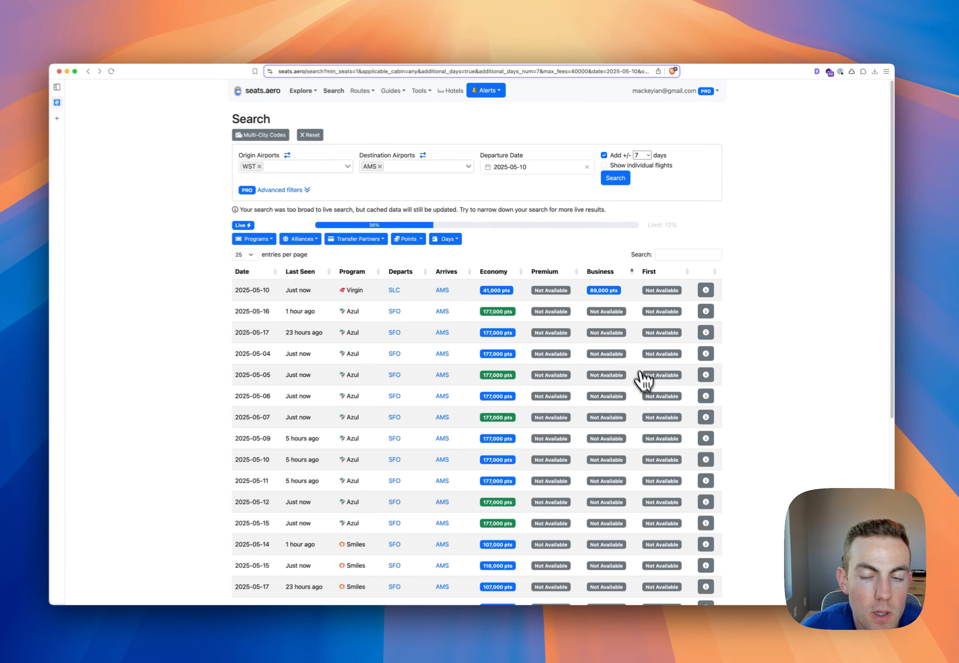
{"action": "mouse_move", "coordinate": [614, 300]}
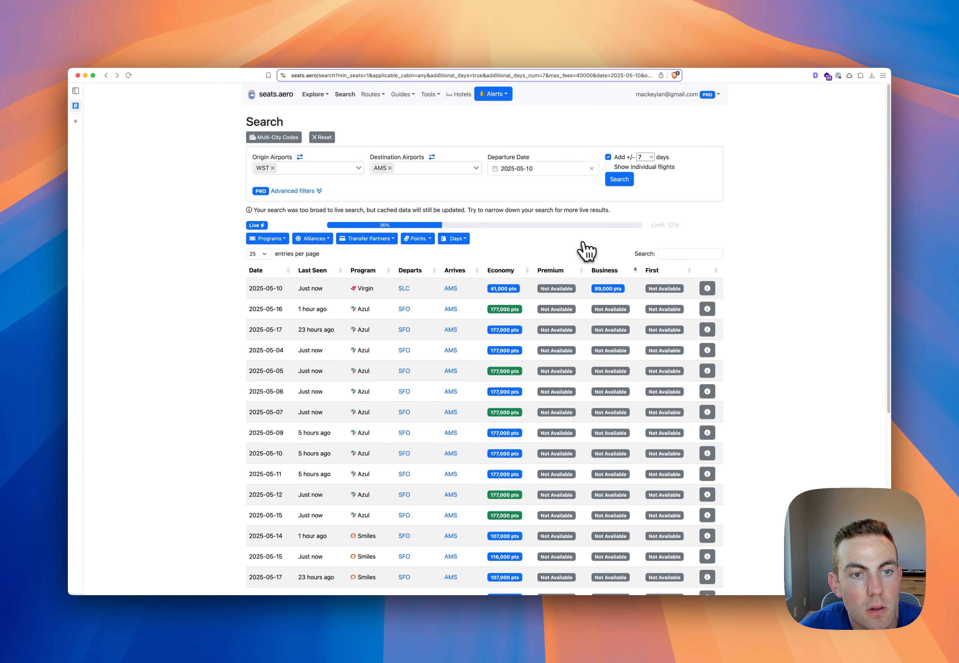